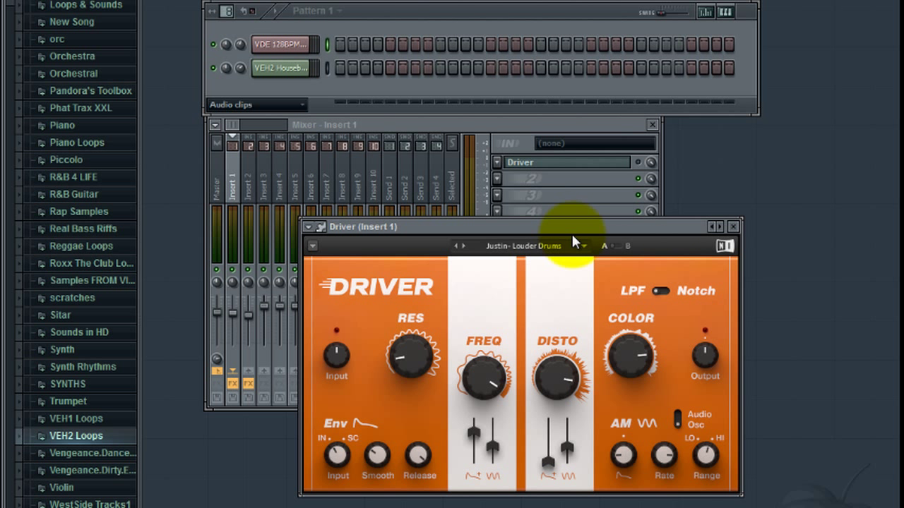
Raise the COLOR knob on Insert 1's Driver for the drums, then bring the mixer forward.
drag(584, 228, 628, 217)
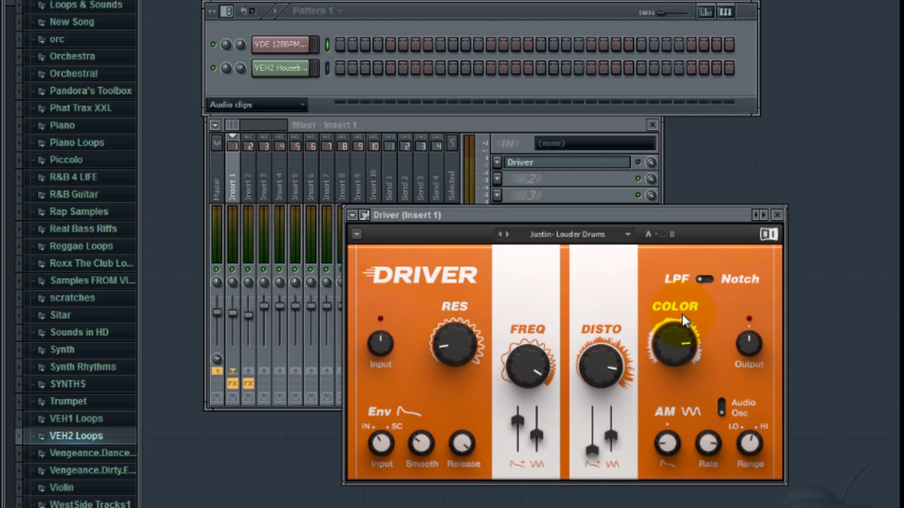
drag(683, 321, 692, 335)
drag(674, 339, 512, 254)
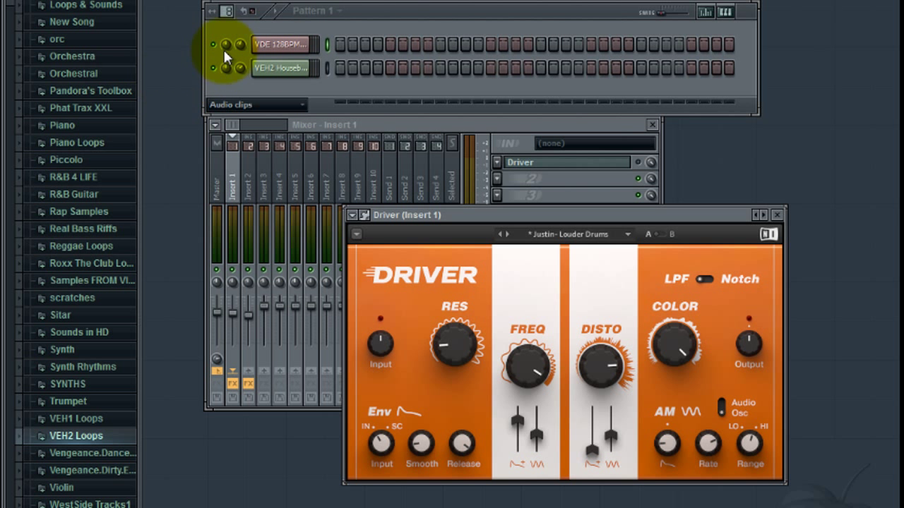
drag(562, 126, 613, 147)
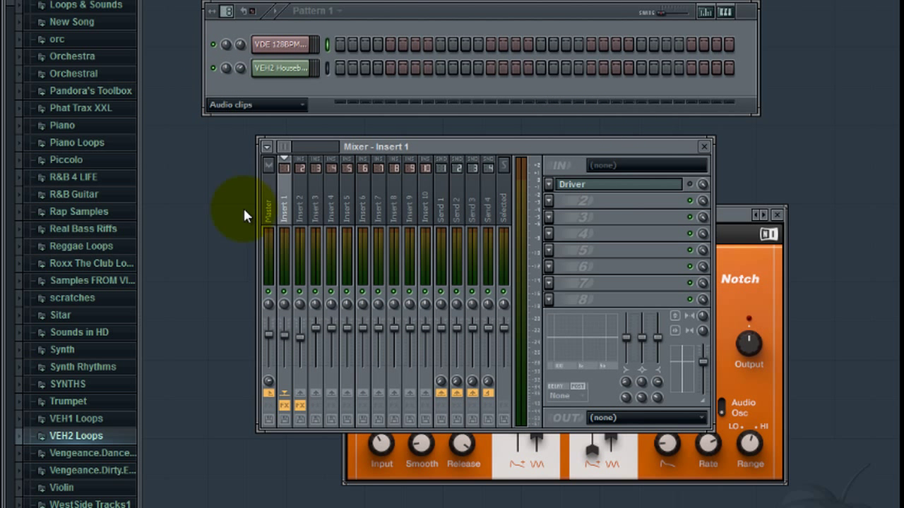
click(303, 202)
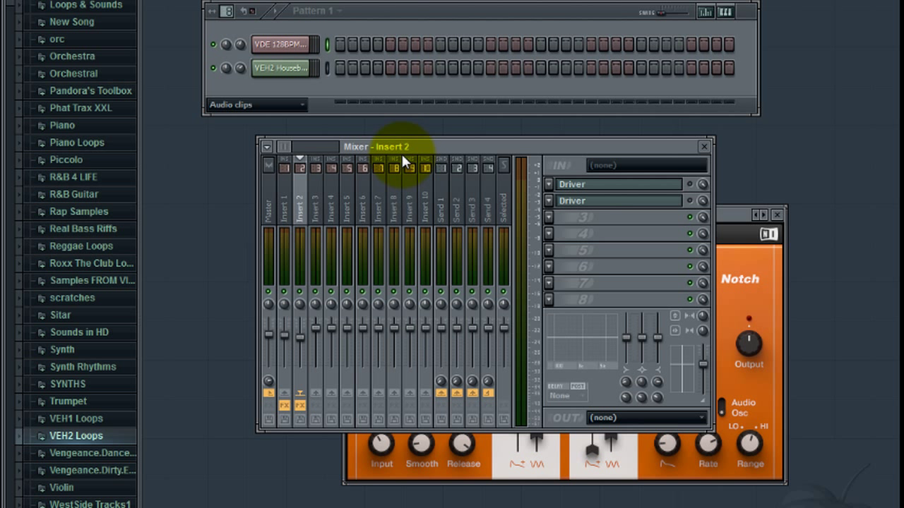
click(752, 233)
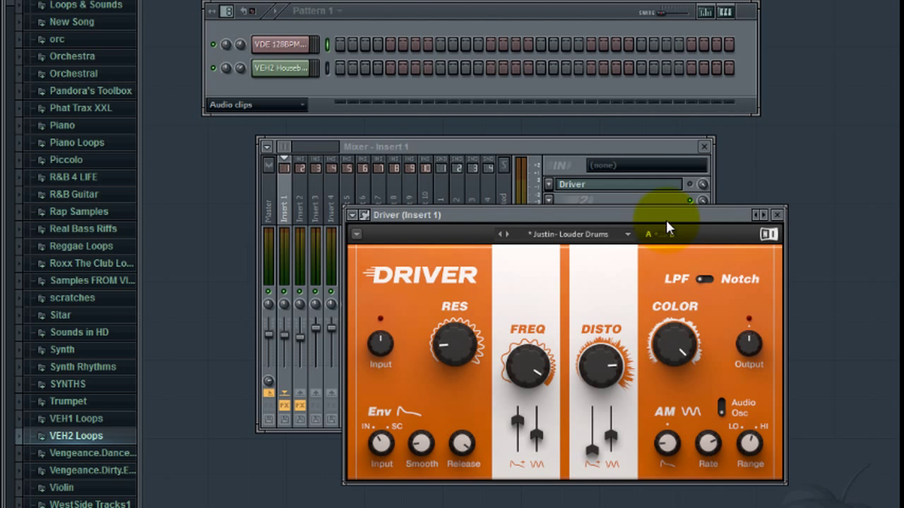
click(445, 141)
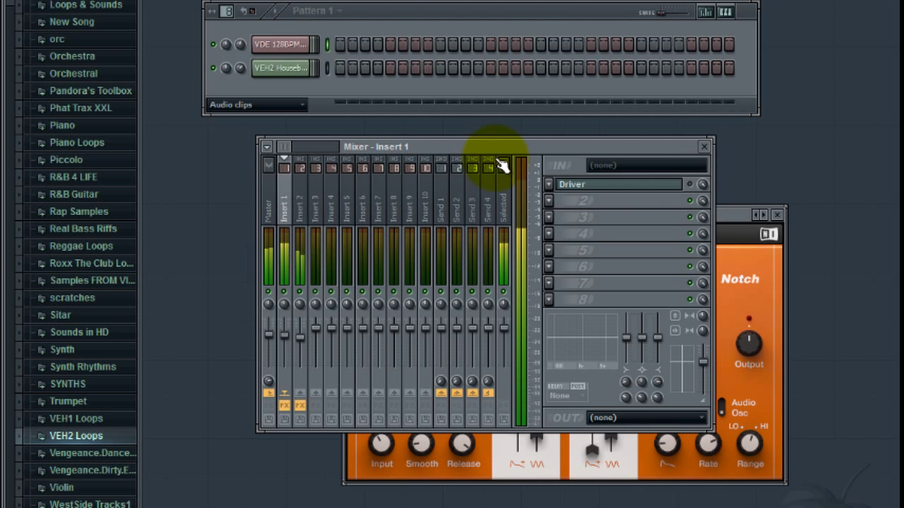
Bypass Insert 1's Driver effect and solo the second loop channel in the Channel Rack.
click(690, 185)
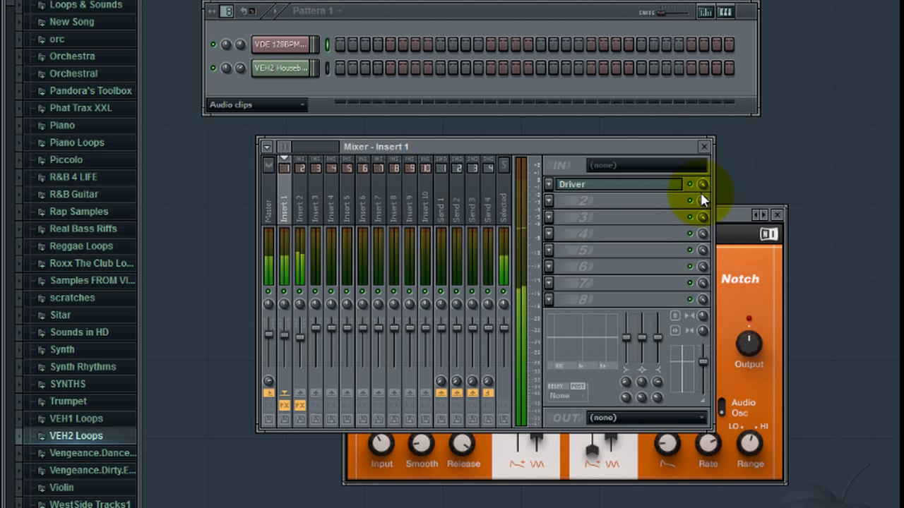
right_click(215, 46)
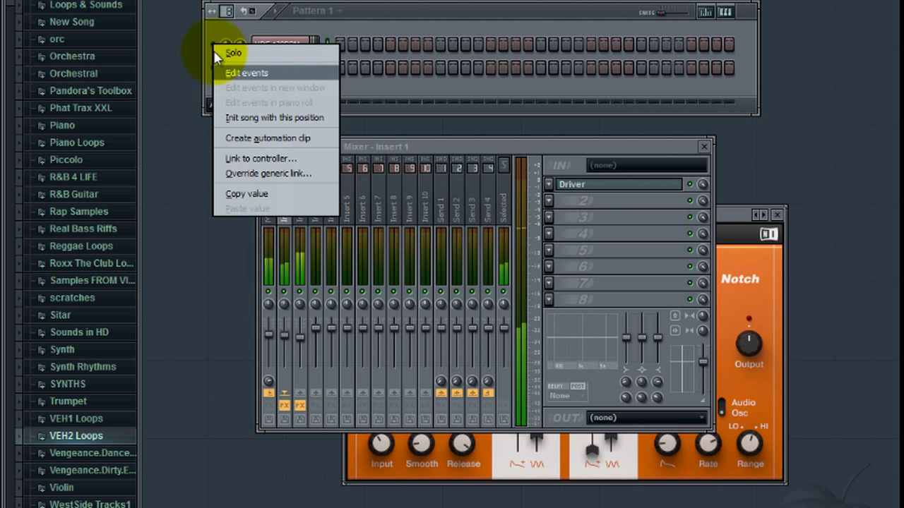
right_click(310, 18)
right_click(213, 68)
click(233, 77)
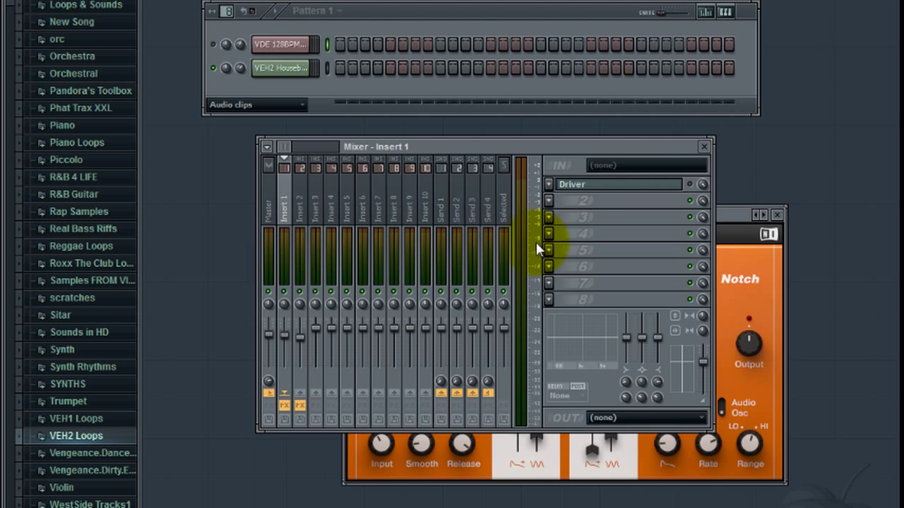
Disable the Driver slot on Insert 1 to hear the loop undistorted.
click(689, 185)
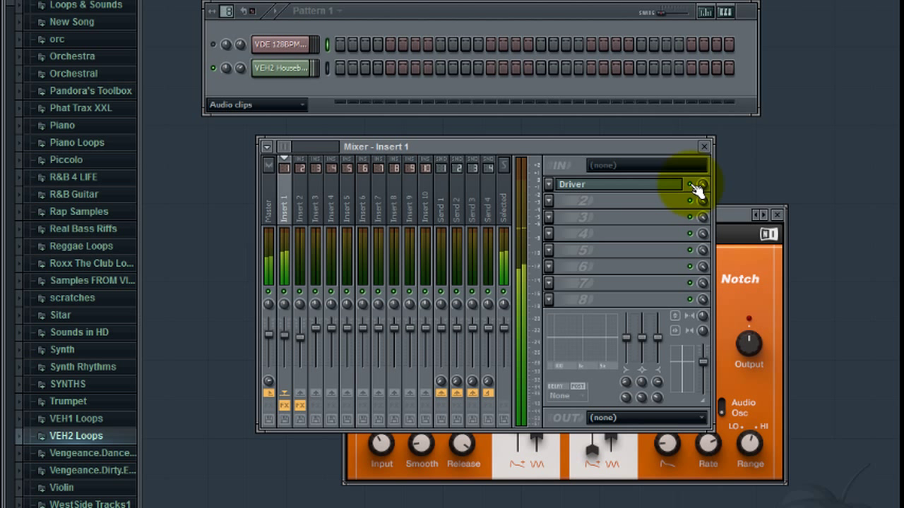
Select Insert 2 in the mixer and disable both of its Driver slots.
click(219, 47)
click(302, 196)
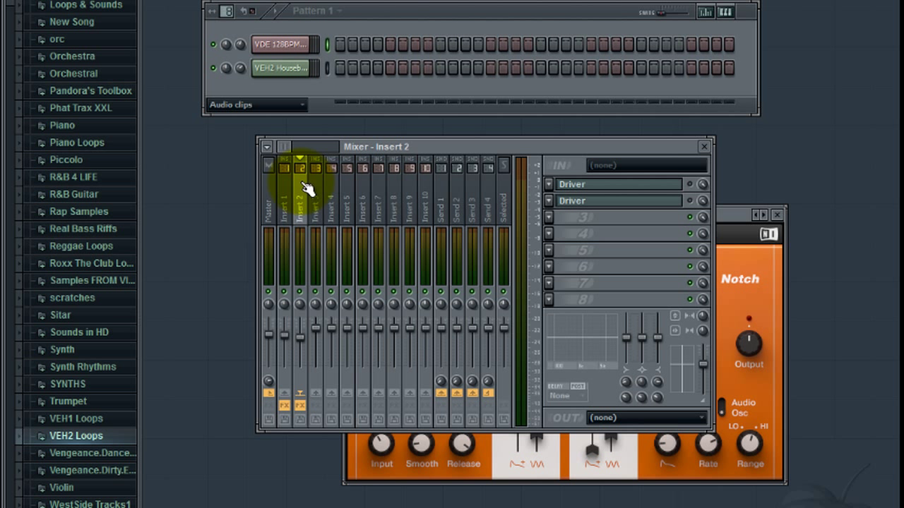
click(690, 201)
click(690, 184)
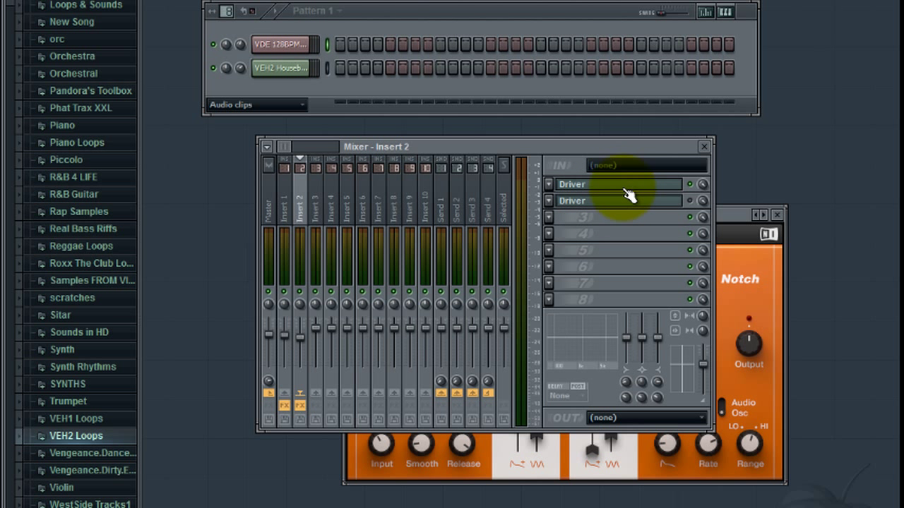
Open Insert 2's Driver, close the Insert 1 Driver window, start playback, and load Underwater.
click(629, 198)
click(777, 214)
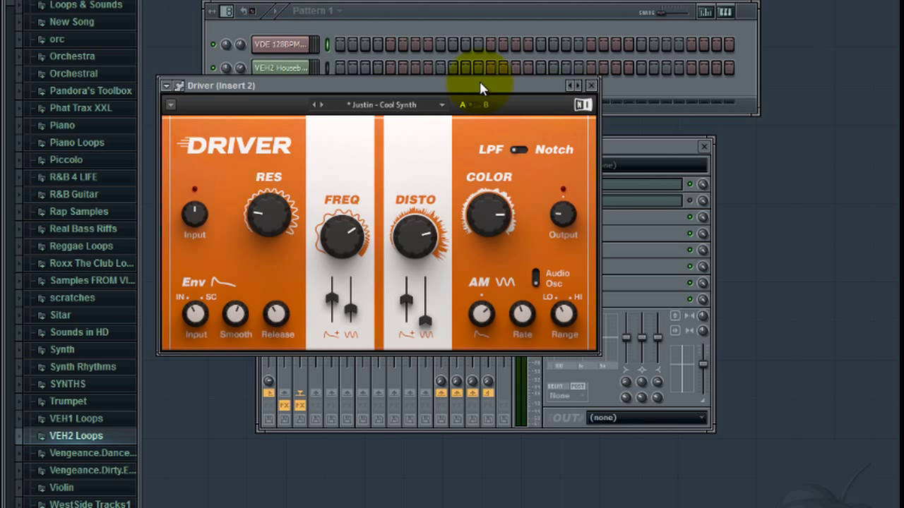
drag(479, 81, 748, 317)
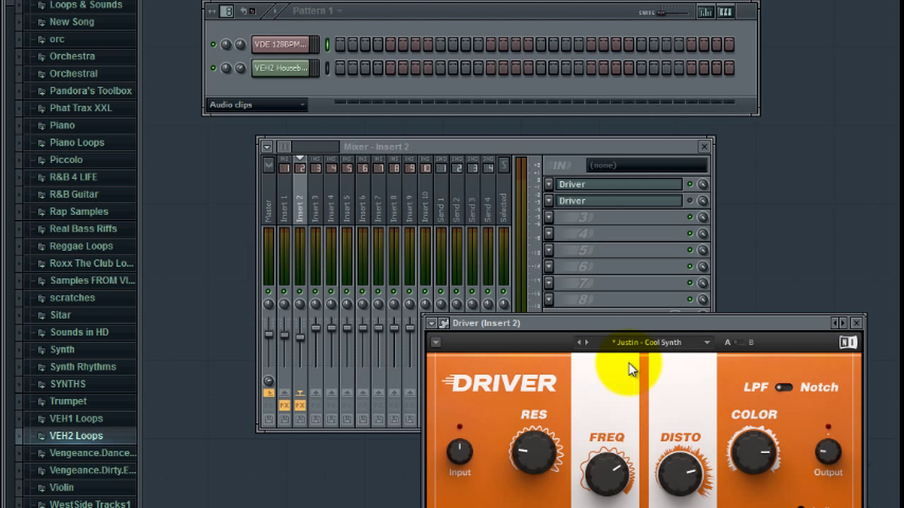
key(space)
click(581, 344)
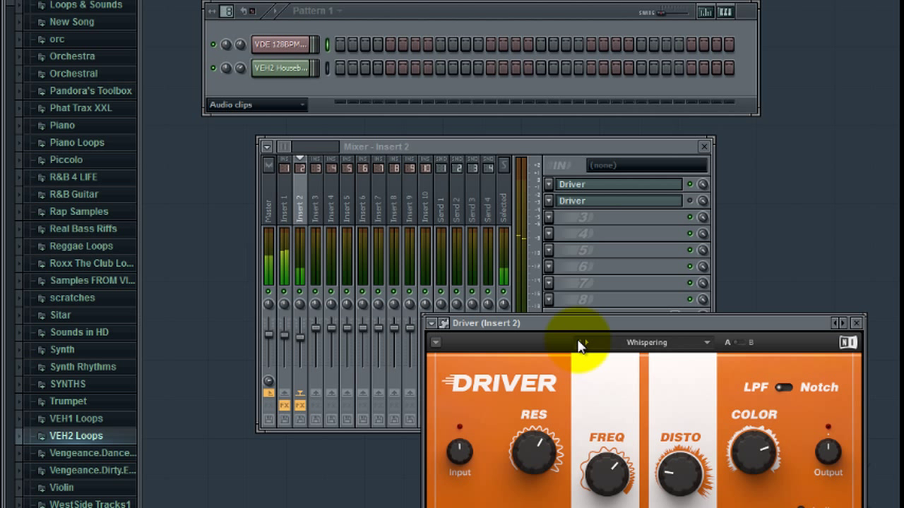
click(581, 344)
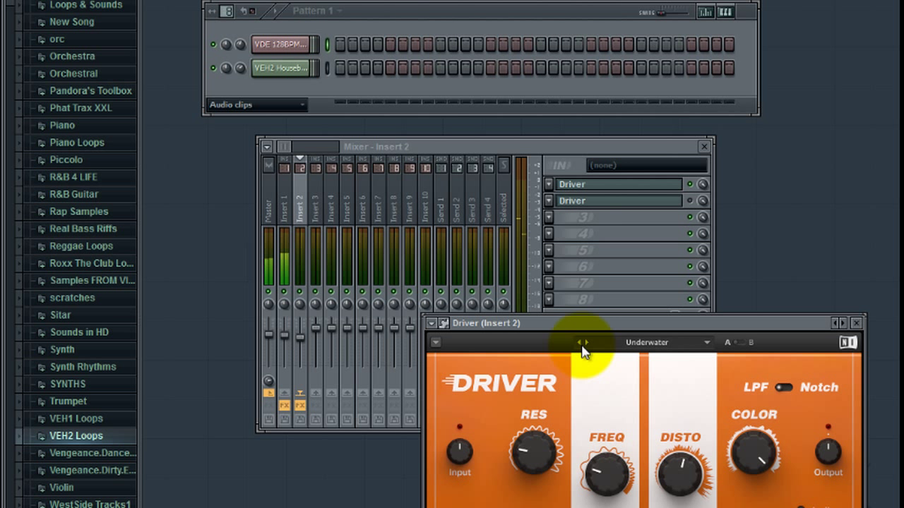
Sweep the Underwater filter frequency down to 42 Hz and push distortion near maximum.
drag(599, 472, 581, 329)
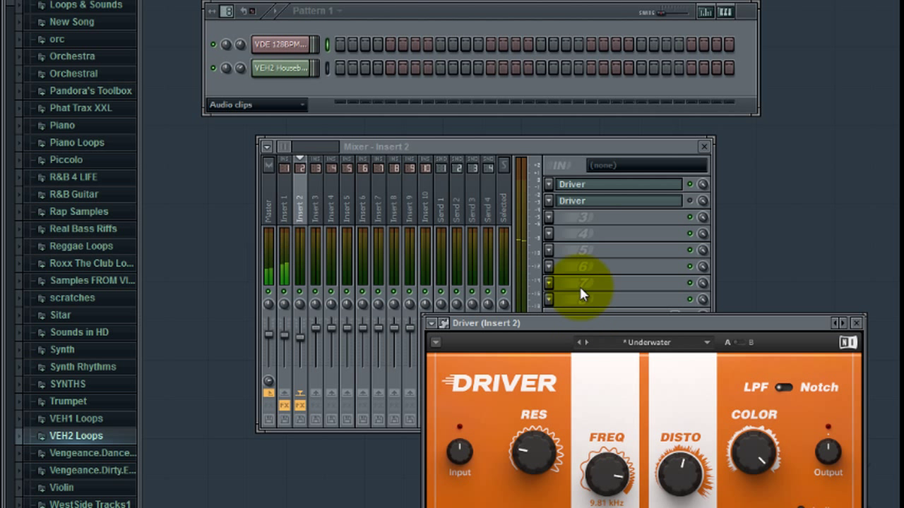
drag(612, 414, 564, 270)
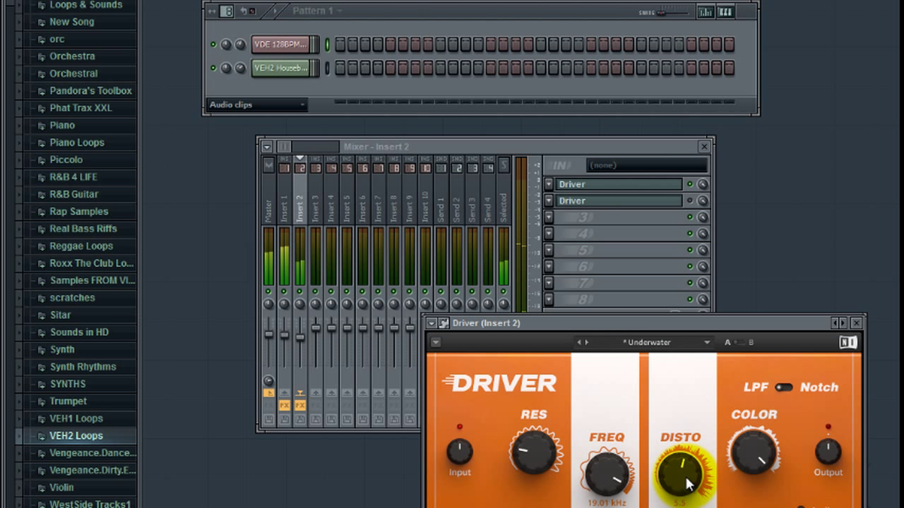
drag(682, 478, 678, 367)
drag(621, 471, 620, 498)
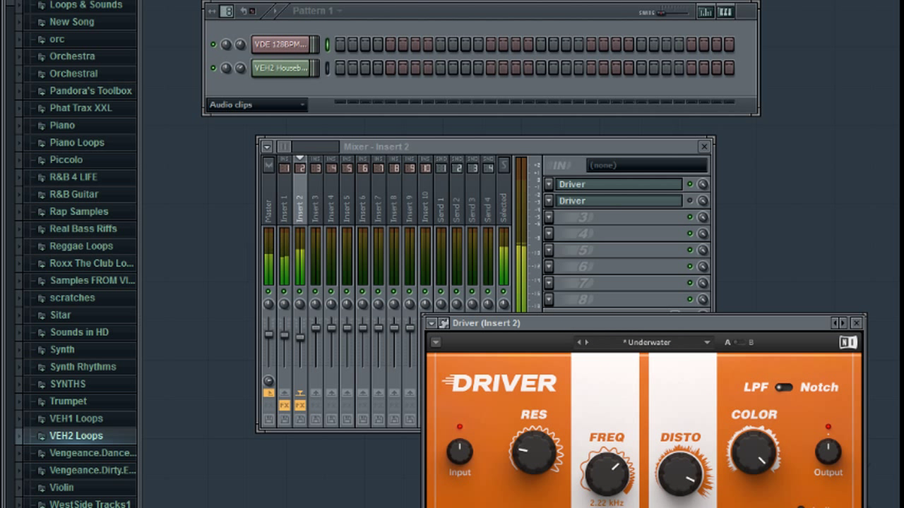
drag(682, 478, 681, 507)
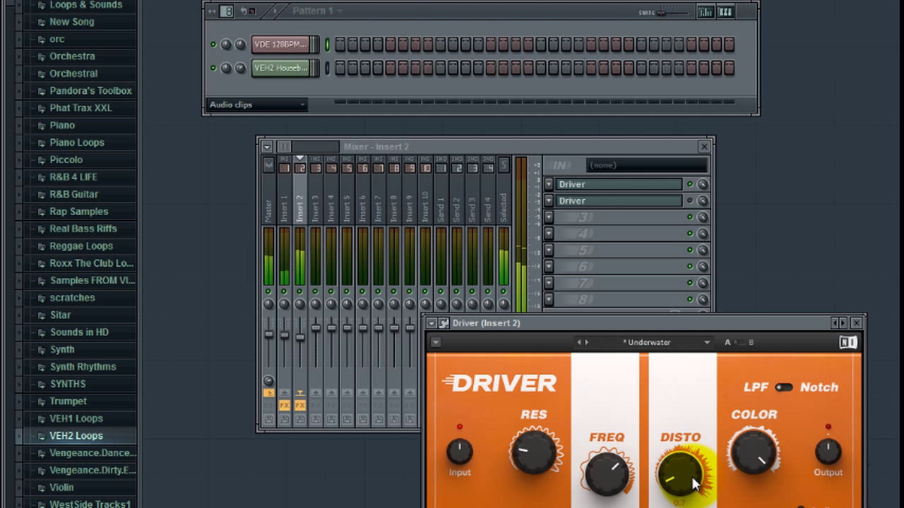
drag(679, 503, 682, 384)
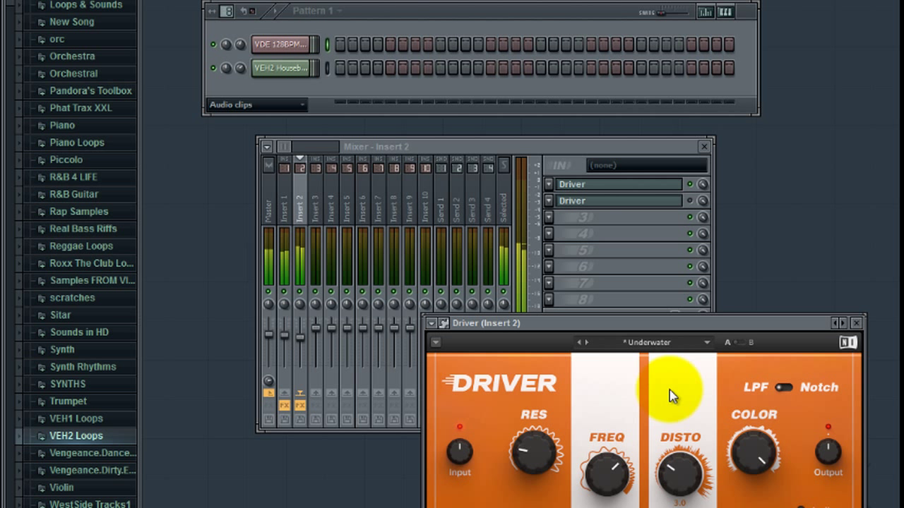
drag(680, 459, 680, 480)
Adjust the Underwater COLOR amount and raise resonance to 8.8.
drag(752, 445, 754, 480)
drag(680, 466, 682, 437)
drag(535, 452, 516, 294)
drag(683, 472, 686, 393)
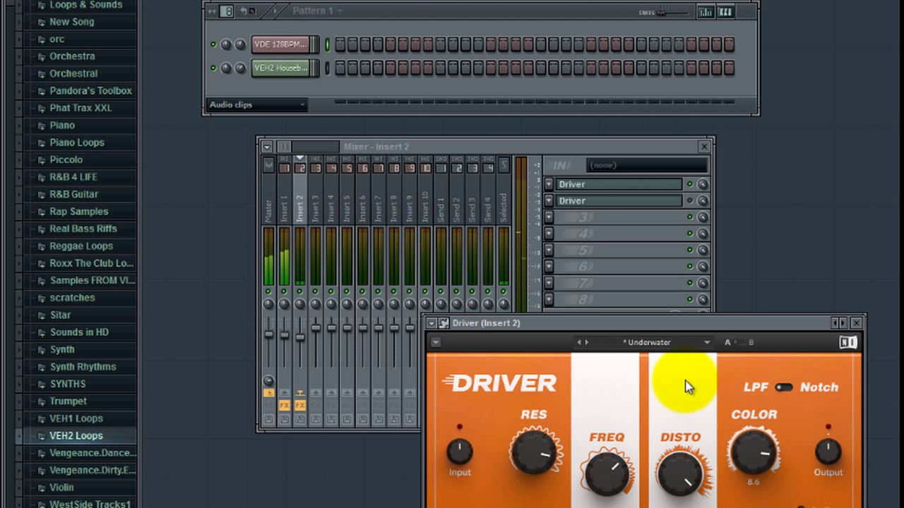
Load the Telephone Voice preset and tweak its frequency, resonance (1.1) and input level.
click(579, 342)
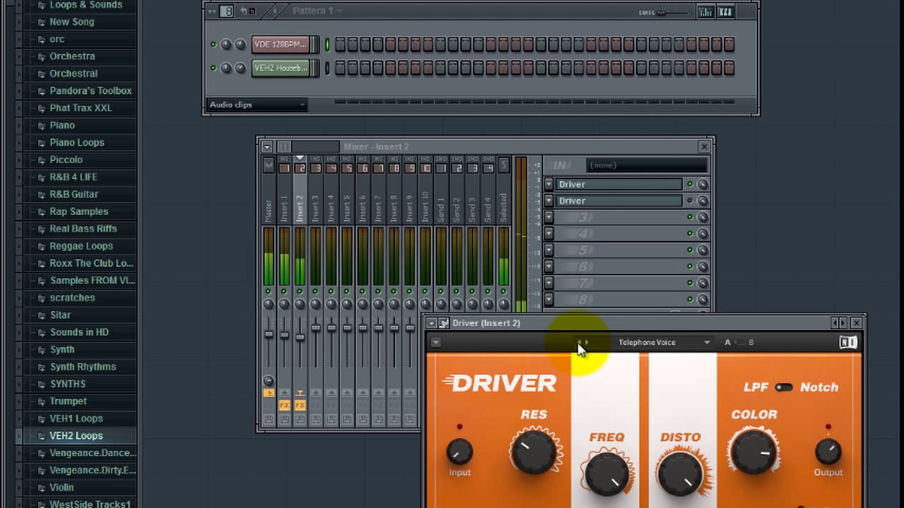
drag(606, 472, 600, 346)
mouse_move(534, 459)
mouse_down()
mouse_move(535, 442)
mouse_move(529, 468)
mouse_up()
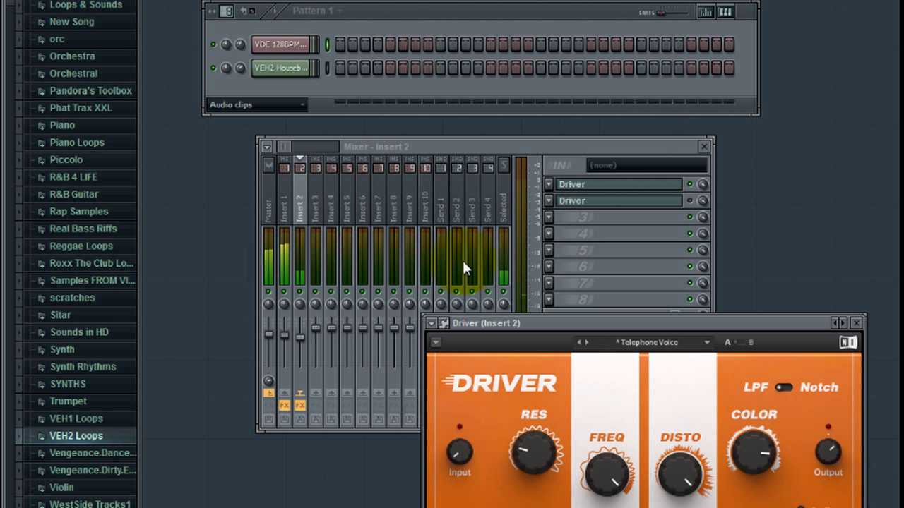
drag(604, 466, 606, 490)
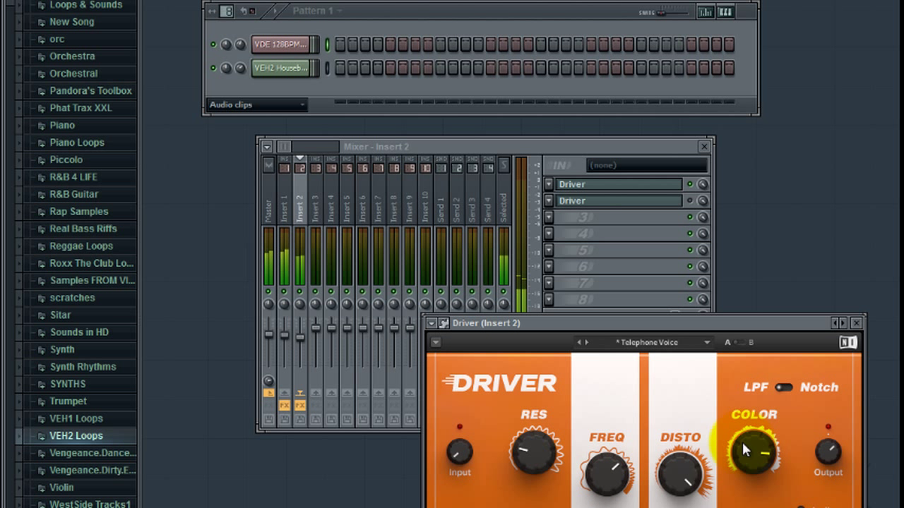
drag(534, 452, 535, 488)
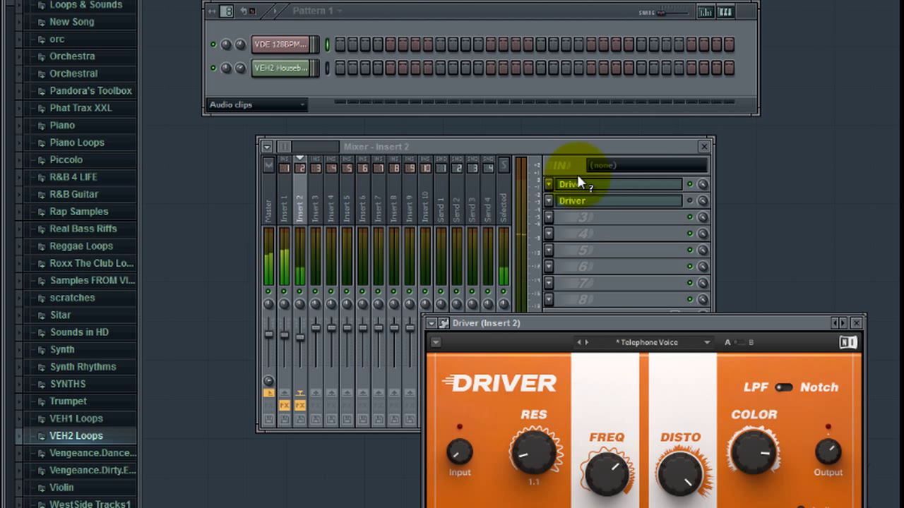
drag(460, 455, 465, 466)
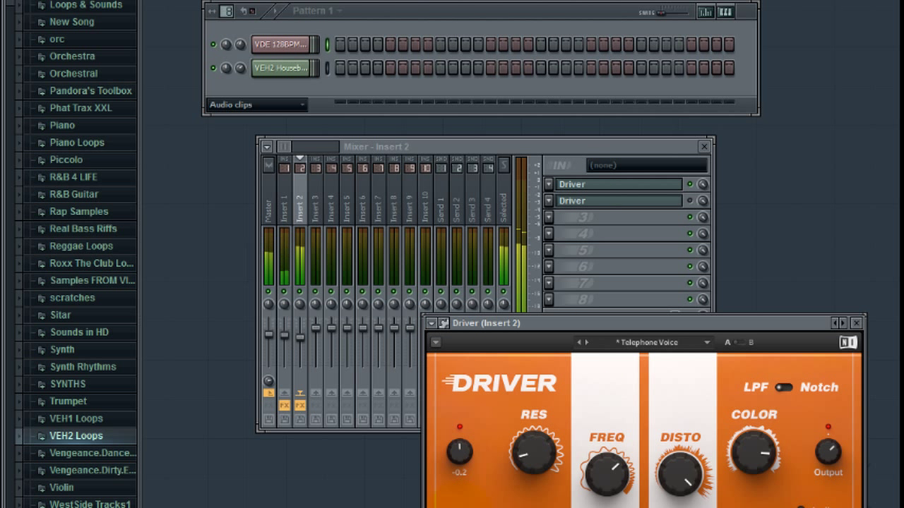
Step through Swoosh, Spits and Soft Kick to Slow Sweep, moving the Driver window up-left.
click(579, 344)
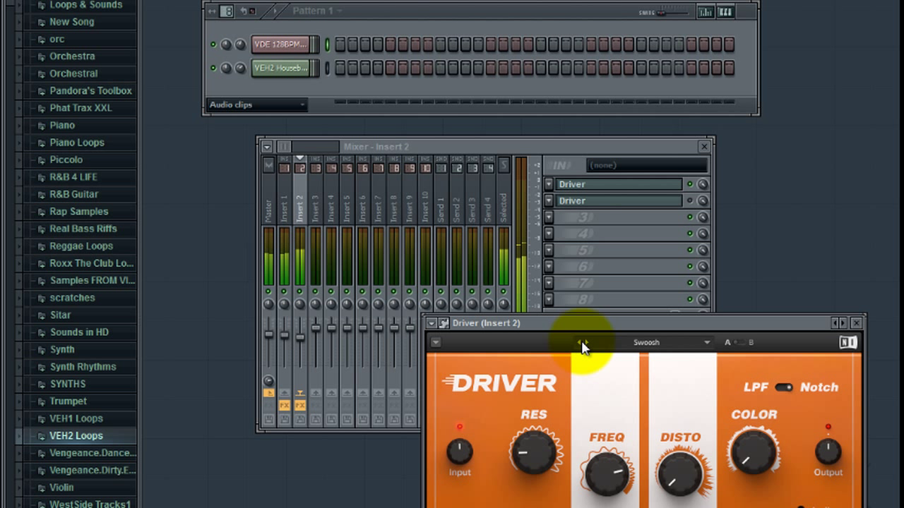
click(581, 344)
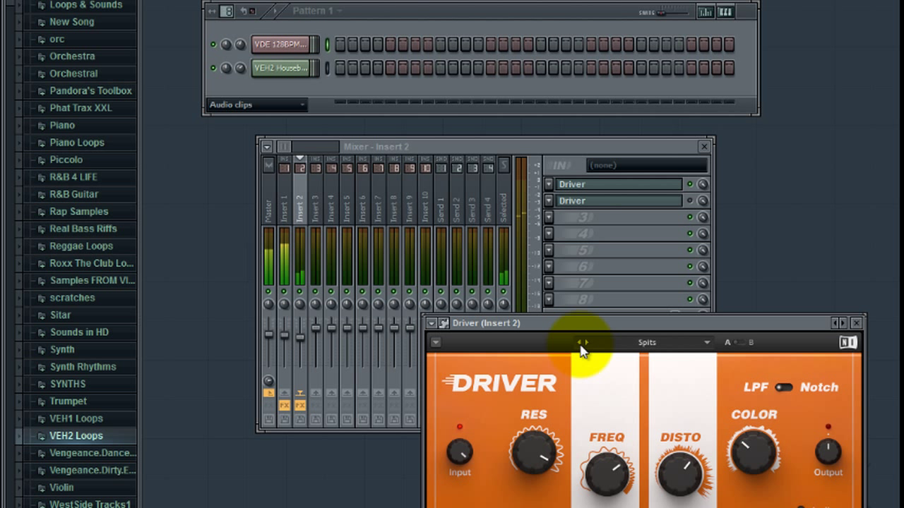
click(581, 344)
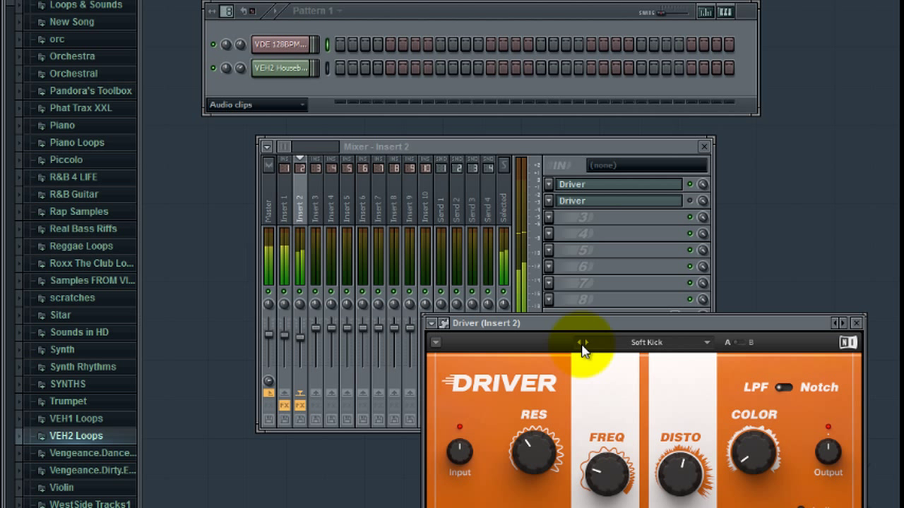
click(580, 344)
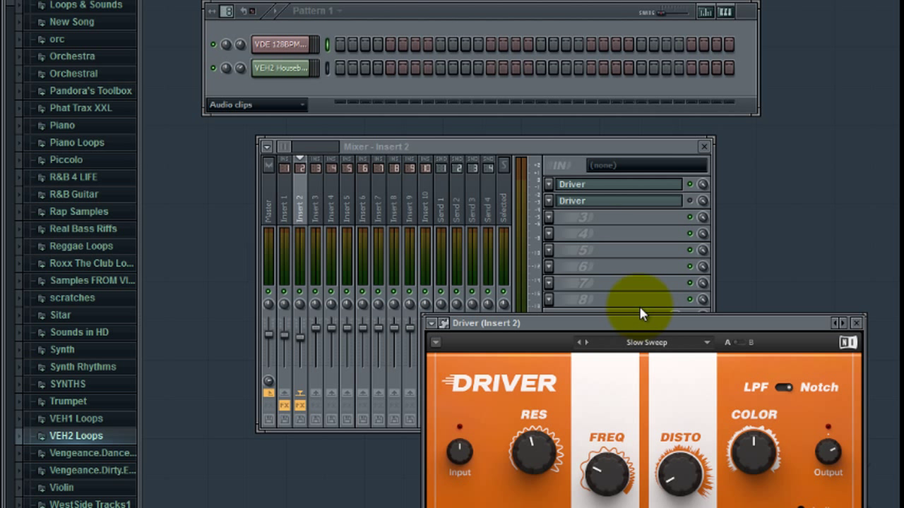
drag(775, 322, 707, 232)
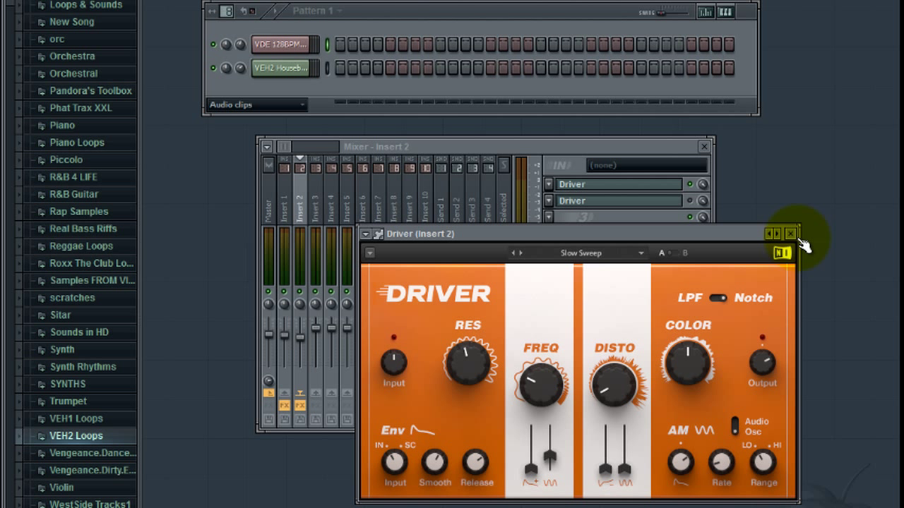